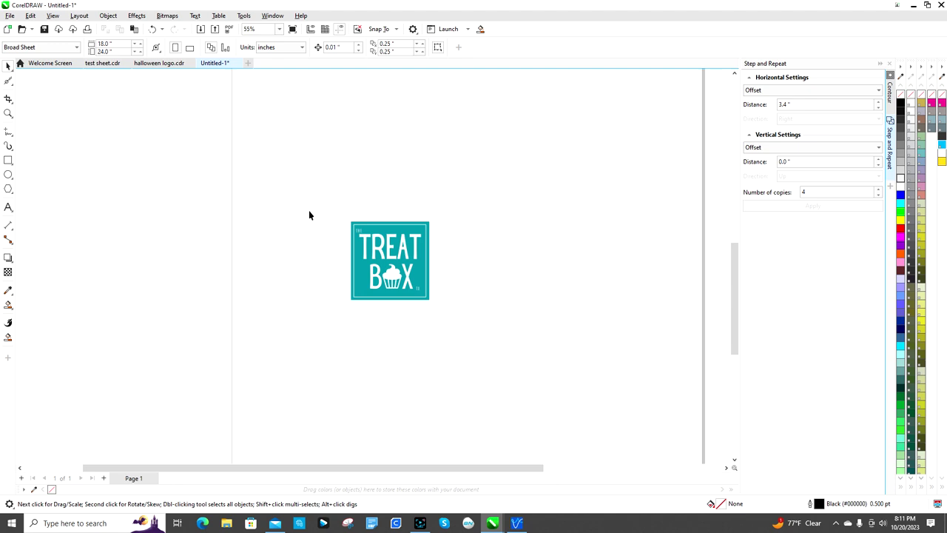
- Draw a square over the Treat Box logo and give it a PerfCutContour outline
click(365, 247)
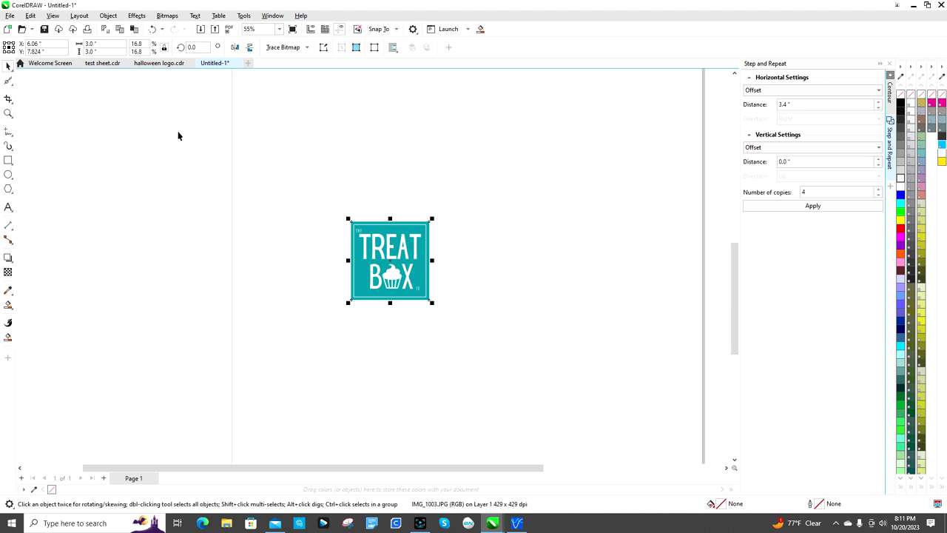
scroll(466, 246, up, 2)
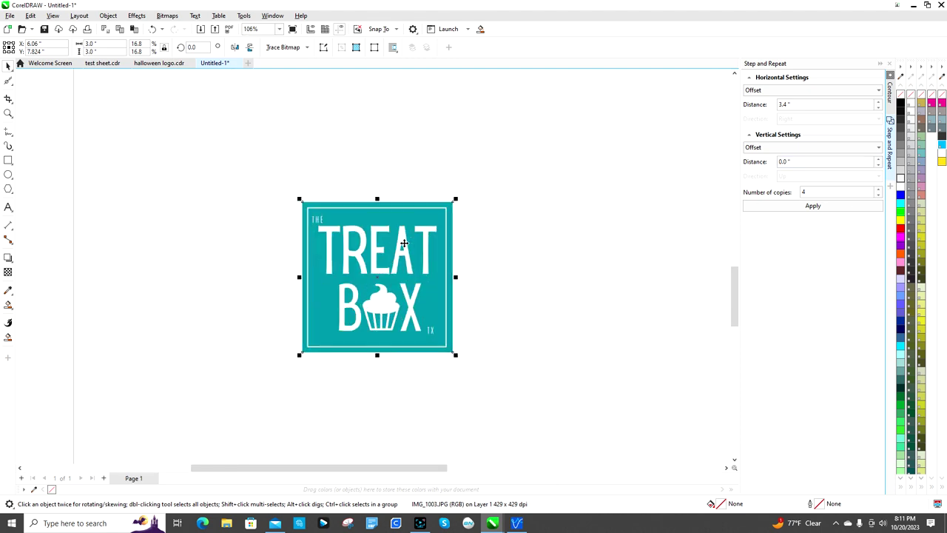
click(466, 248)
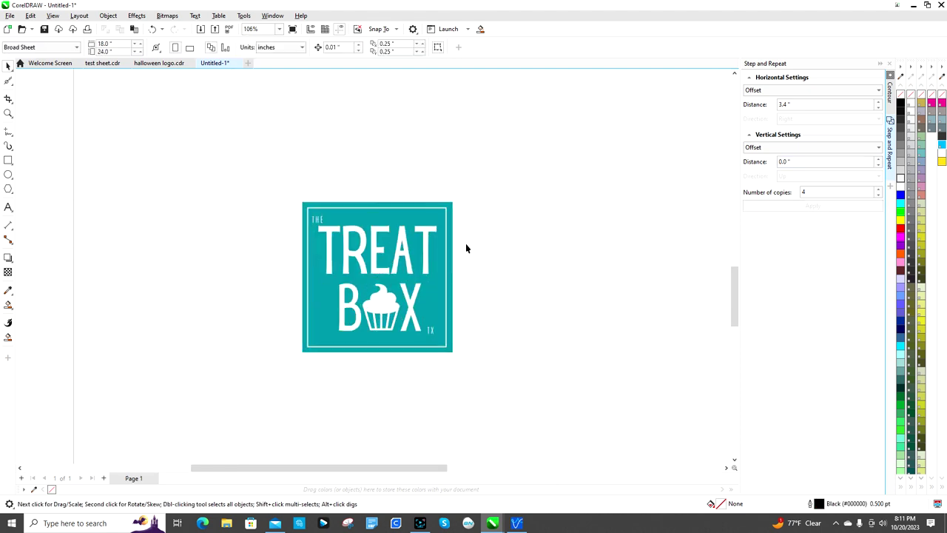
click(8, 162)
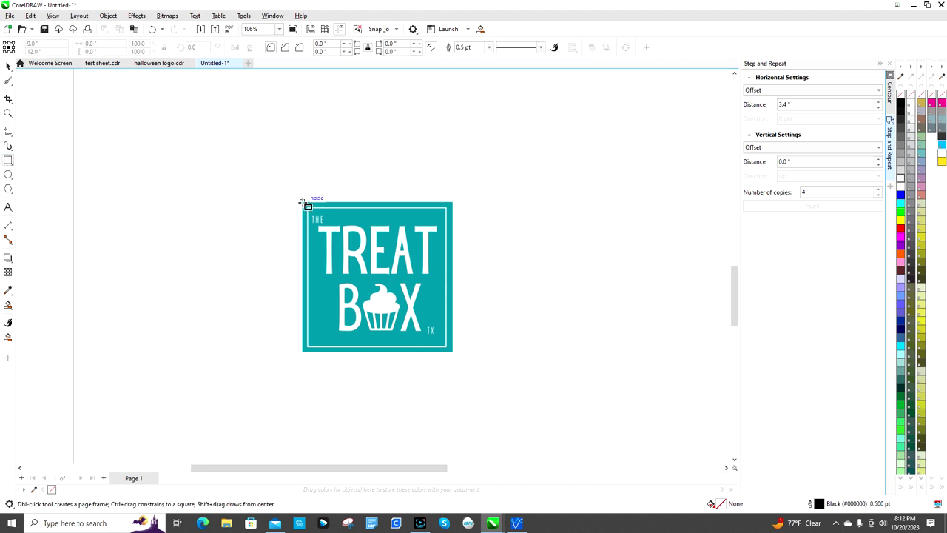
drag(303, 202, 460, 355)
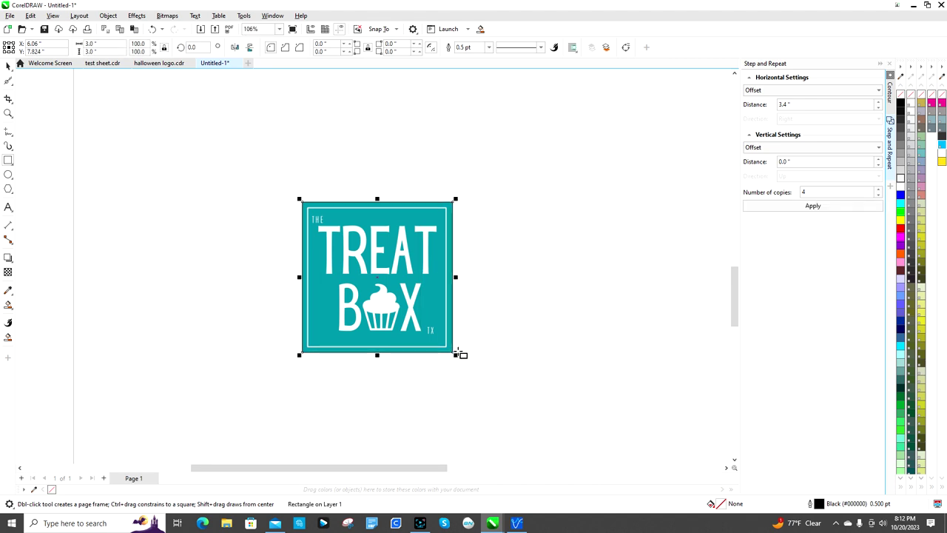
right_click(943, 145)
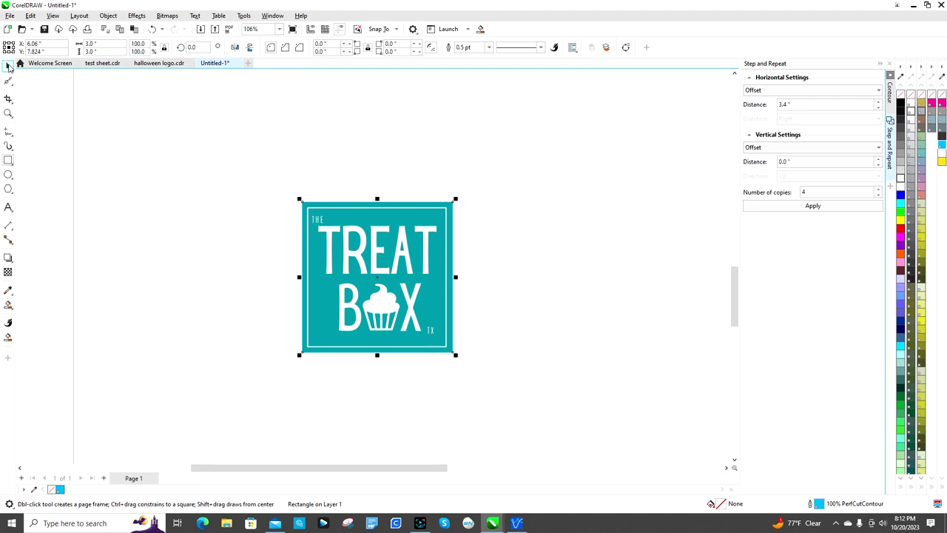
- Move the cut-contour square off the logo to its right
click(8, 67)
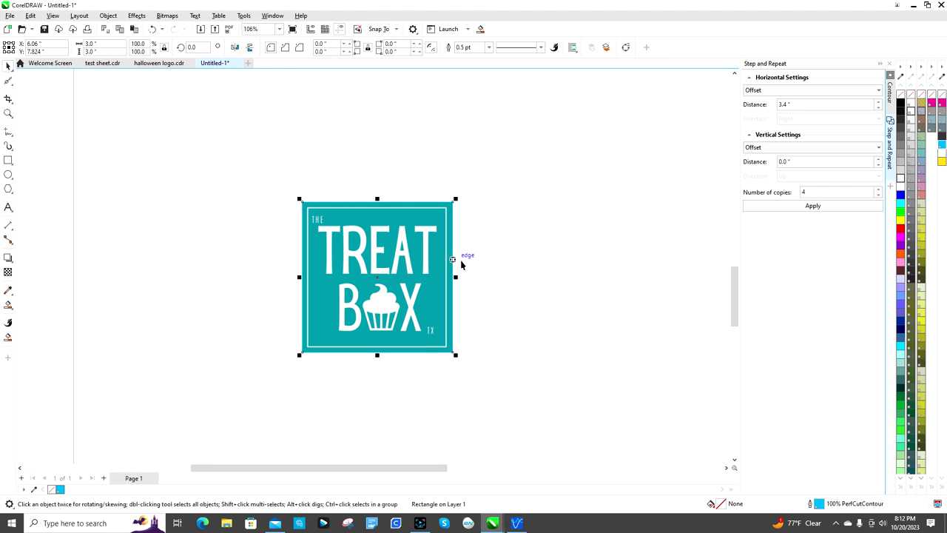
click(506, 252)
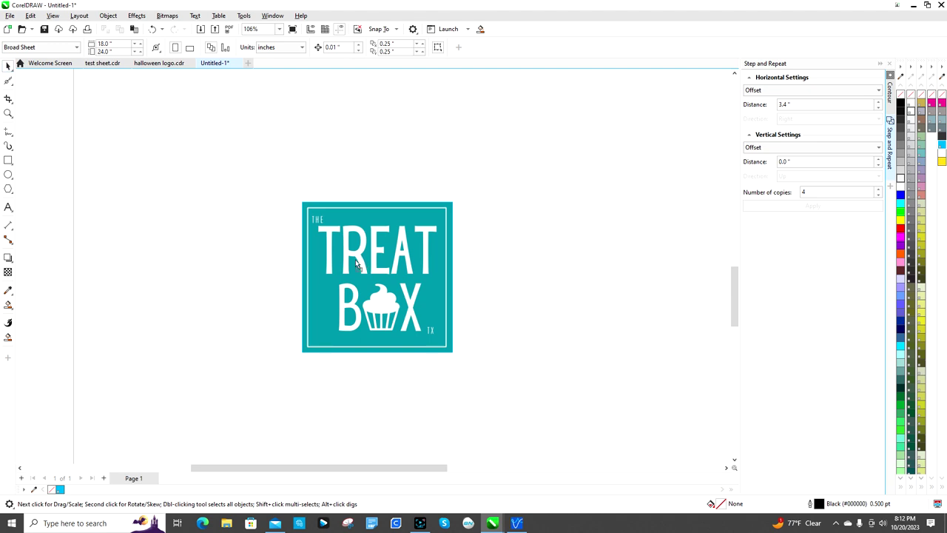
drag(356, 264, 539, 283)
- Set the cut-contour square's outline width to Hairline
click(489, 48)
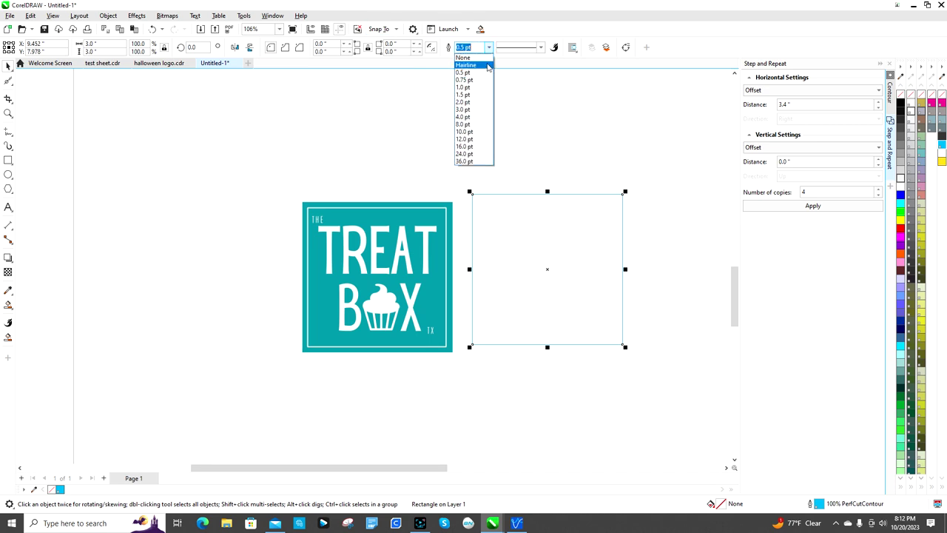
click(487, 66)
click(530, 158)
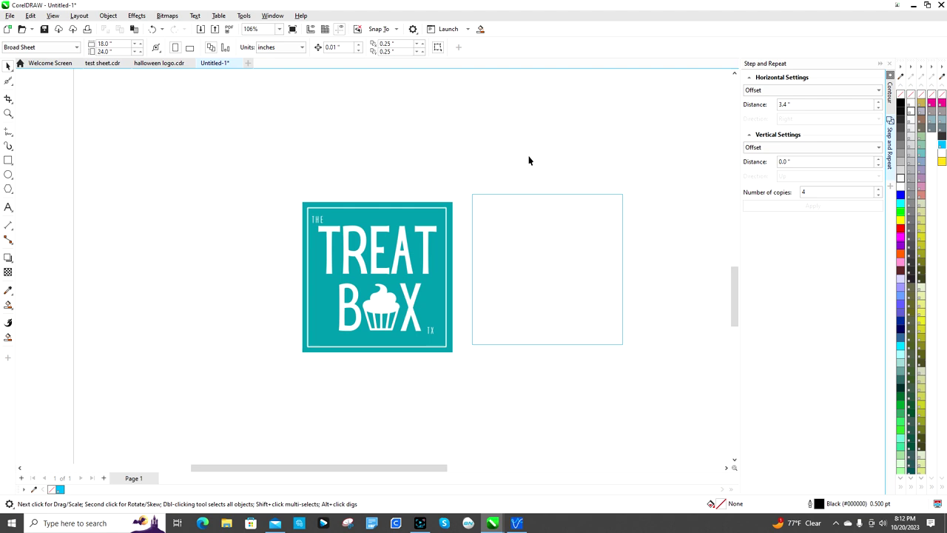
- Copy and paste the hairline square, placing the duplicate left of the logo
scroll(577, 230, down, 3)
click(581, 294)
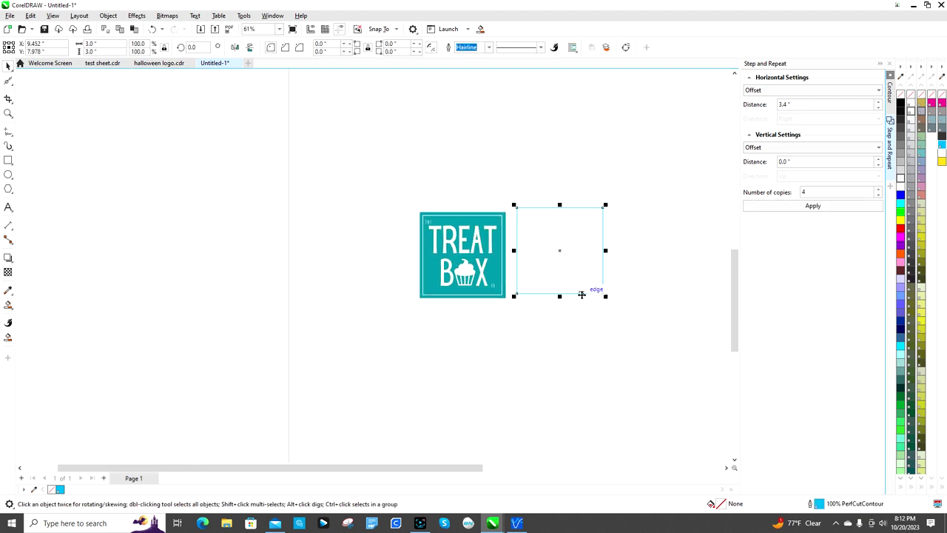
right_click(582, 293)
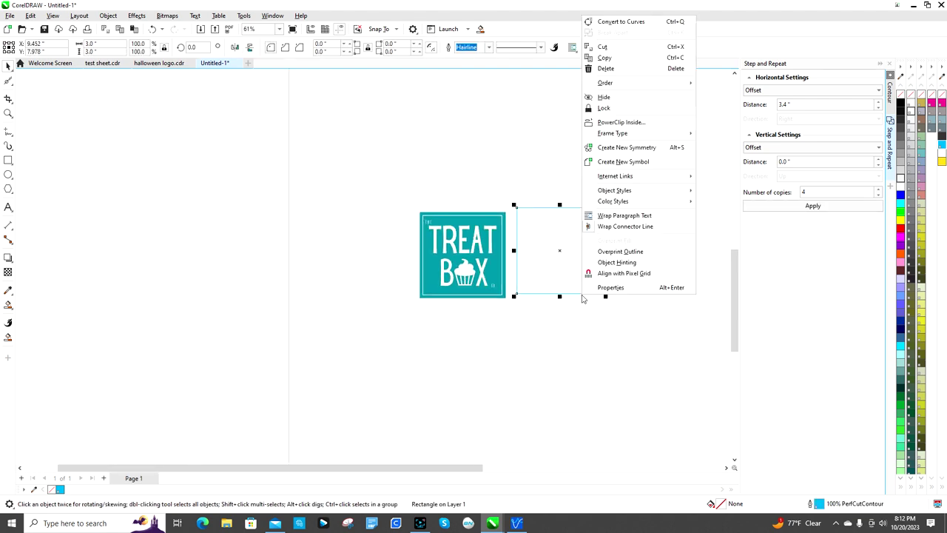
click(635, 58)
click(478, 154)
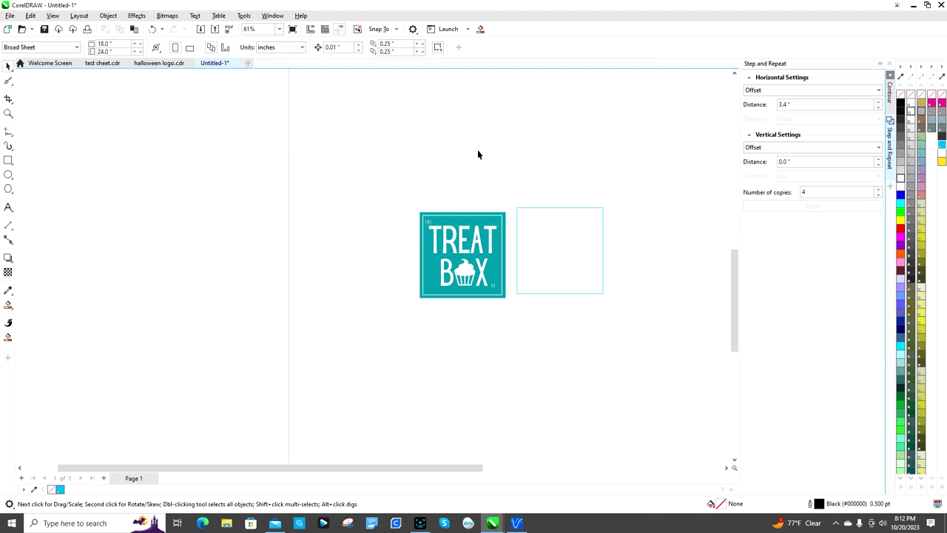
right_click(300, 204)
click(329, 280)
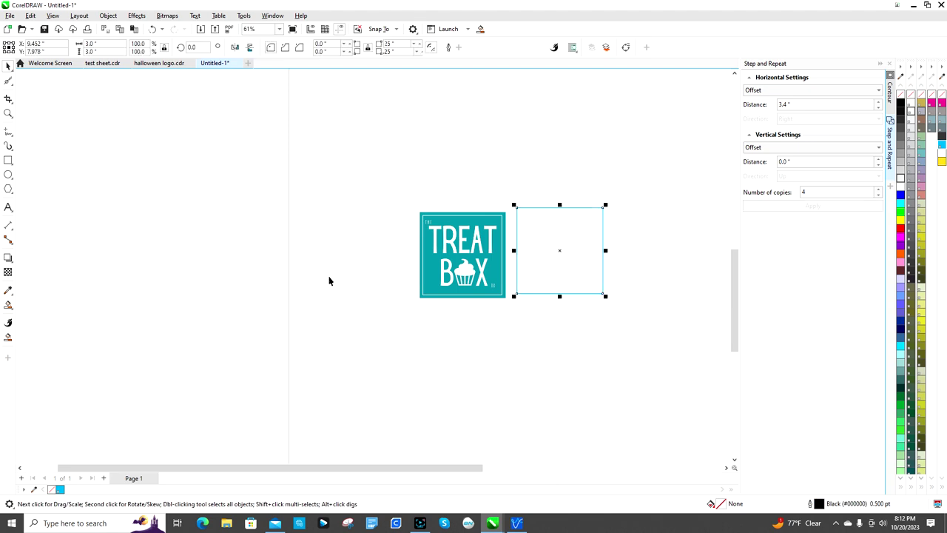
drag(560, 254, 354, 255)
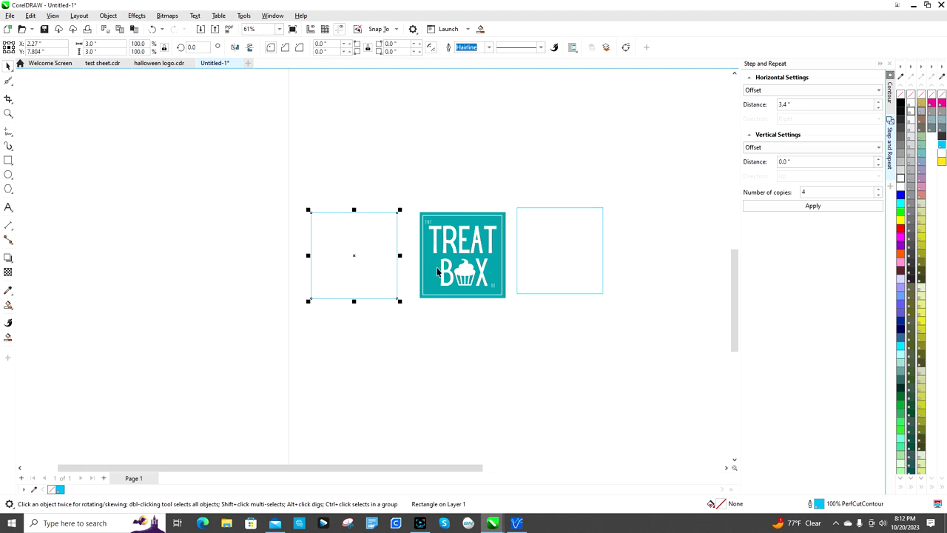
- Sample the logo's teal (#0794A6) into the document palette
click(377, 337)
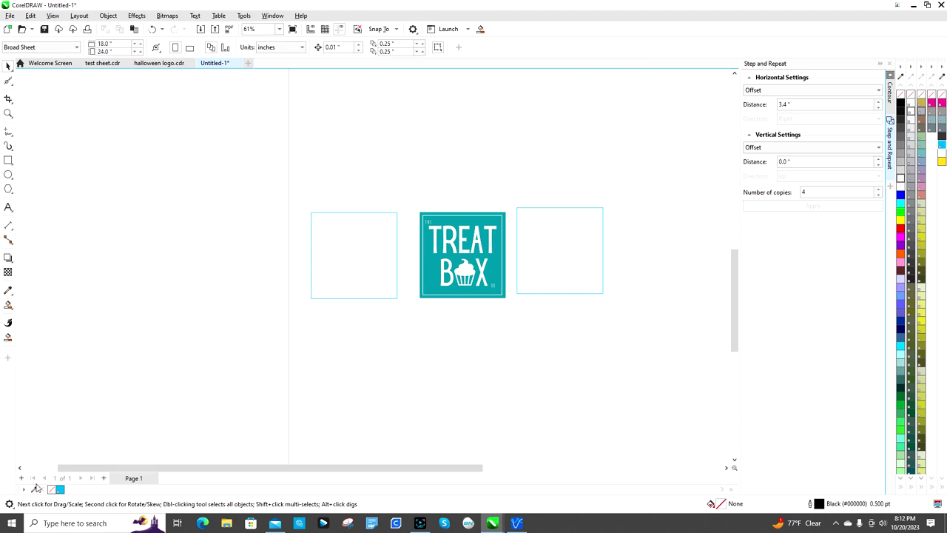
click(34, 491)
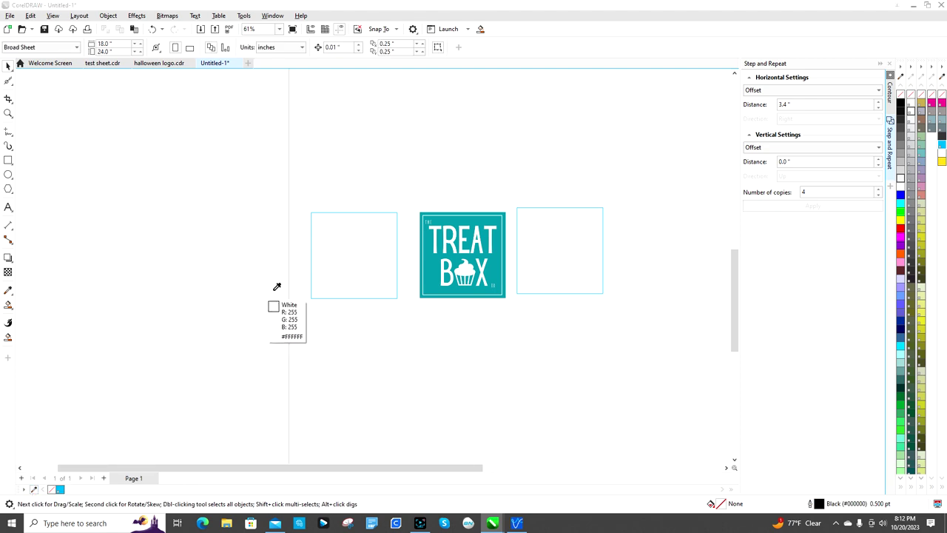
click(427, 272)
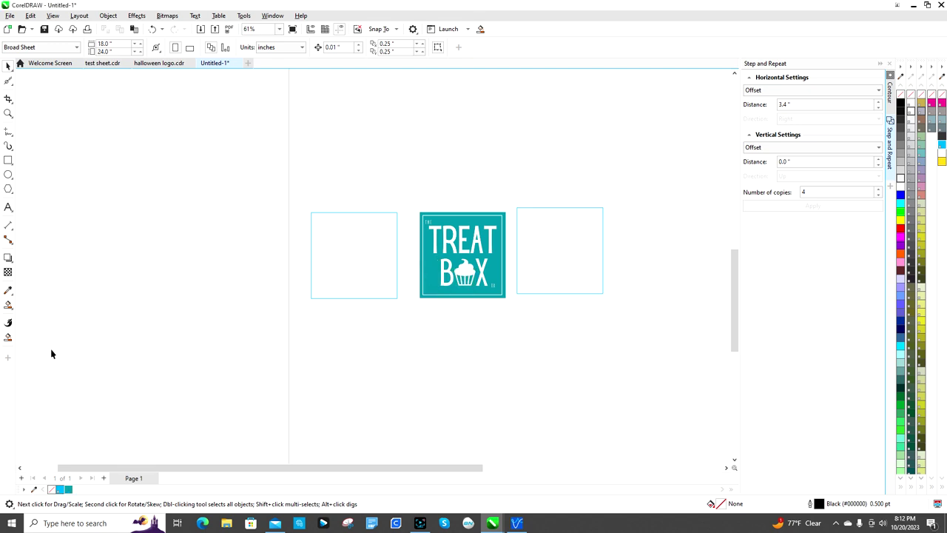
- Give the left square an 8 pt outline in the sampled teal, R7 G148 B166
click(336, 299)
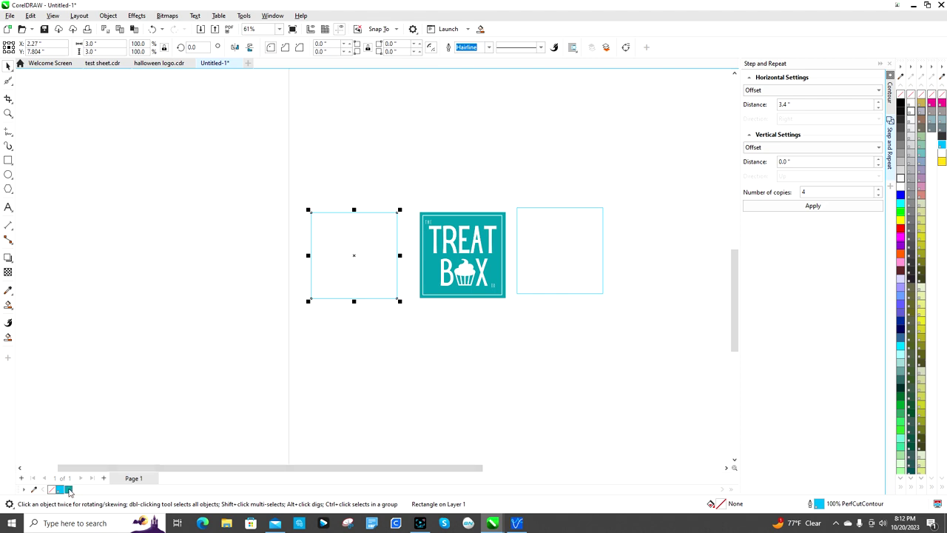
right_click(69, 489)
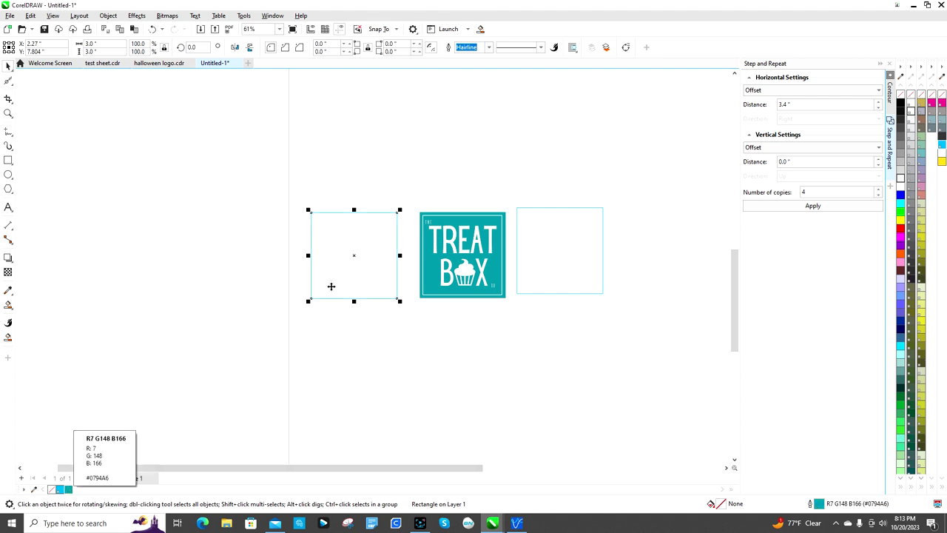
click(488, 47)
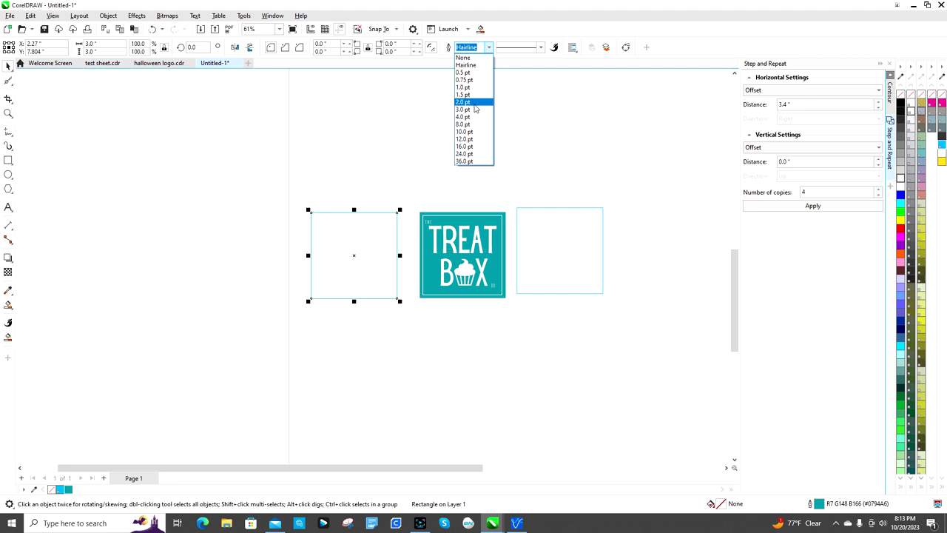
click(466, 123)
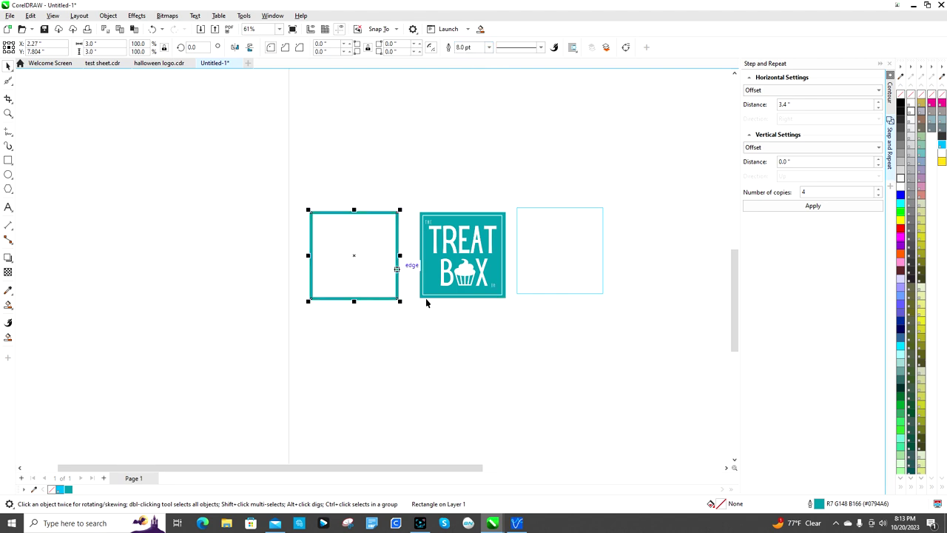
click(447, 331)
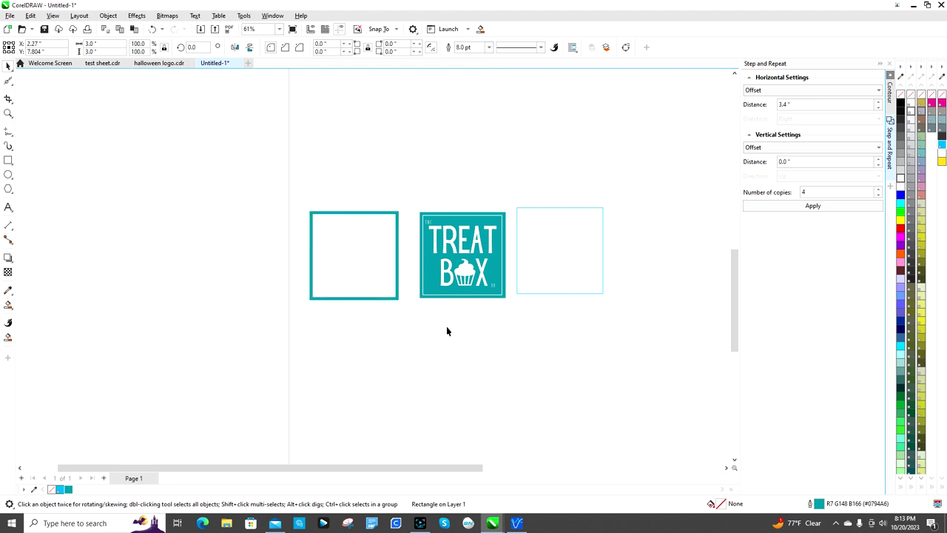
click(397, 294)
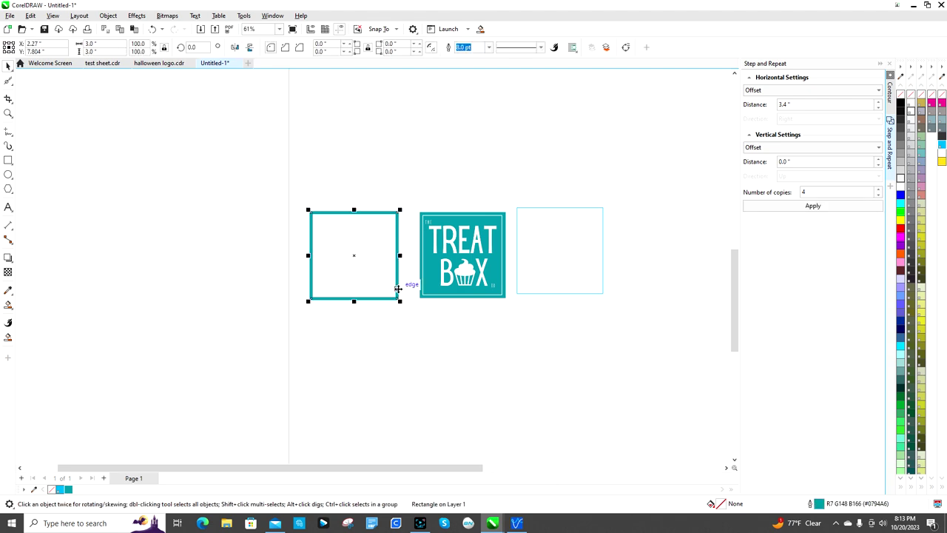
- Centre the teal square on the Treat Box logo (C, E) and group the two
shift+click(428, 264)
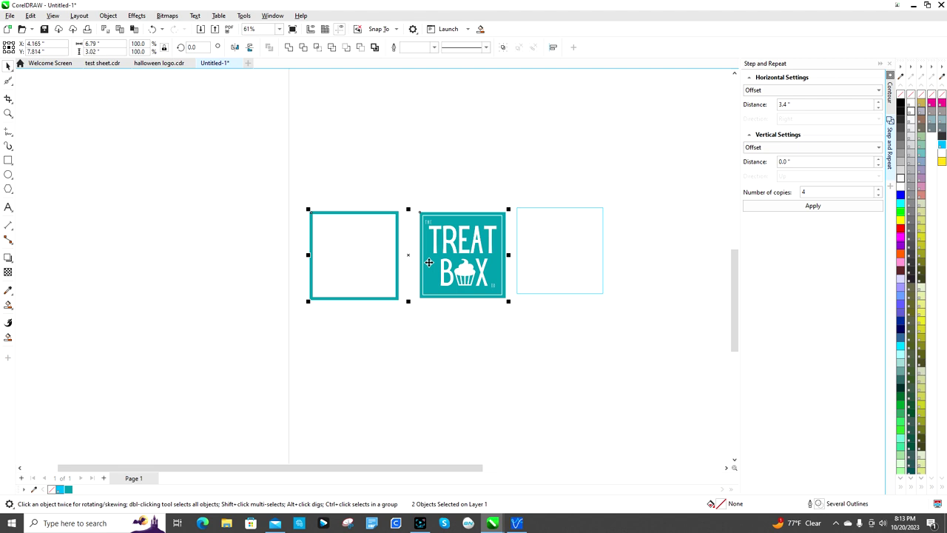
key(c)
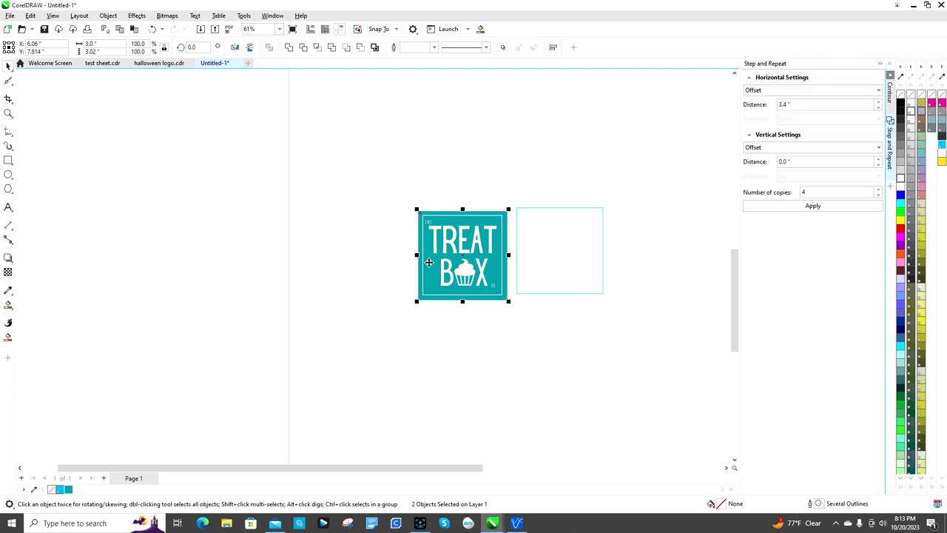
key(e)
scroll(479, 276, up, 3)
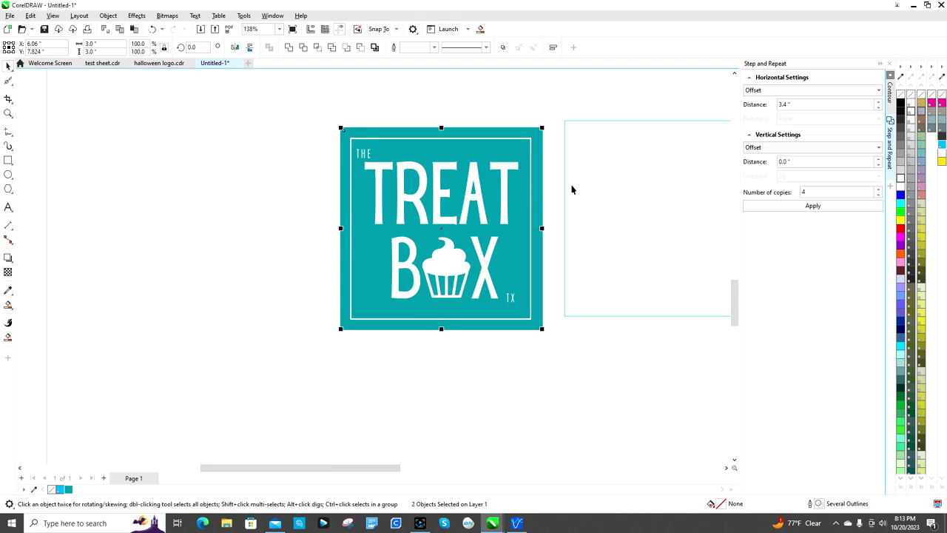
right_click(516, 197)
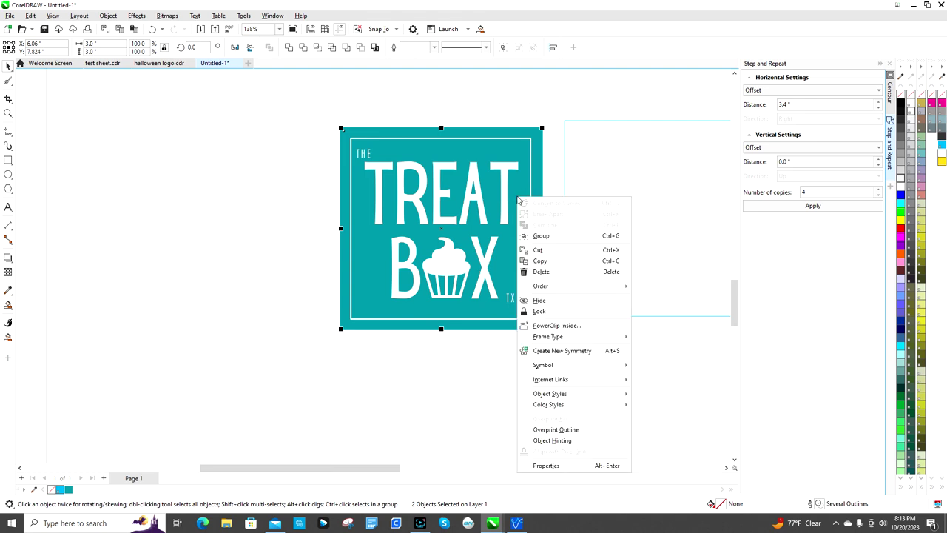
click(540, 236)
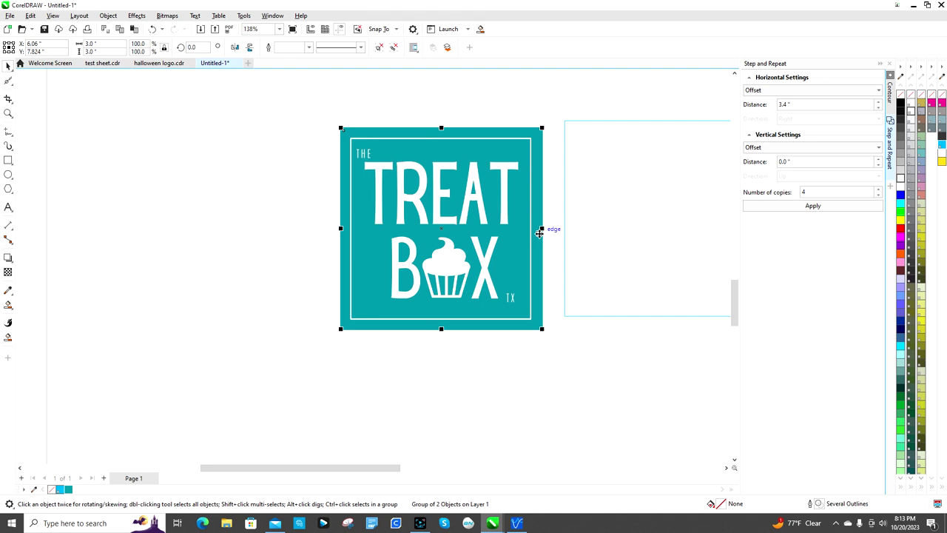
click(573, 207)
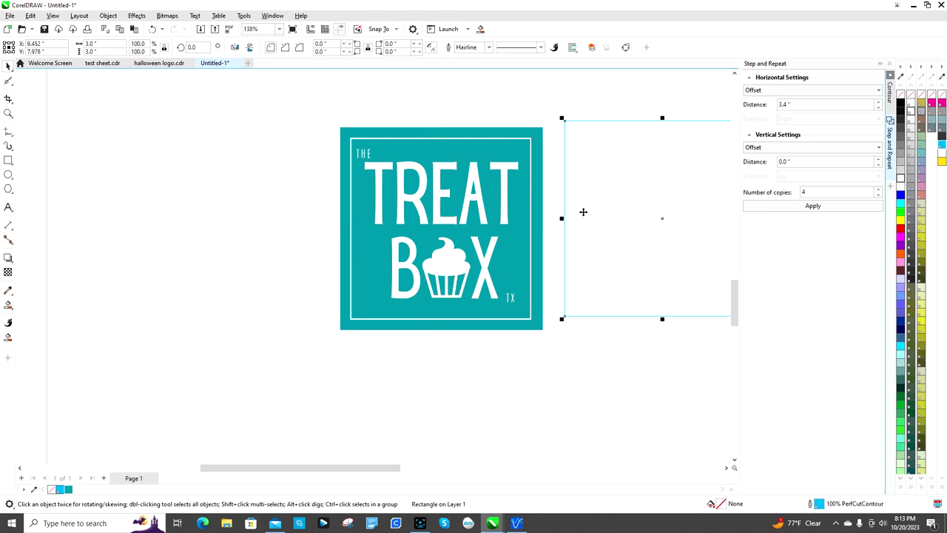
- Move the hairline cut rectangle onto the logo and bring it to the front of the page
drag(626, 220, 547, 212)
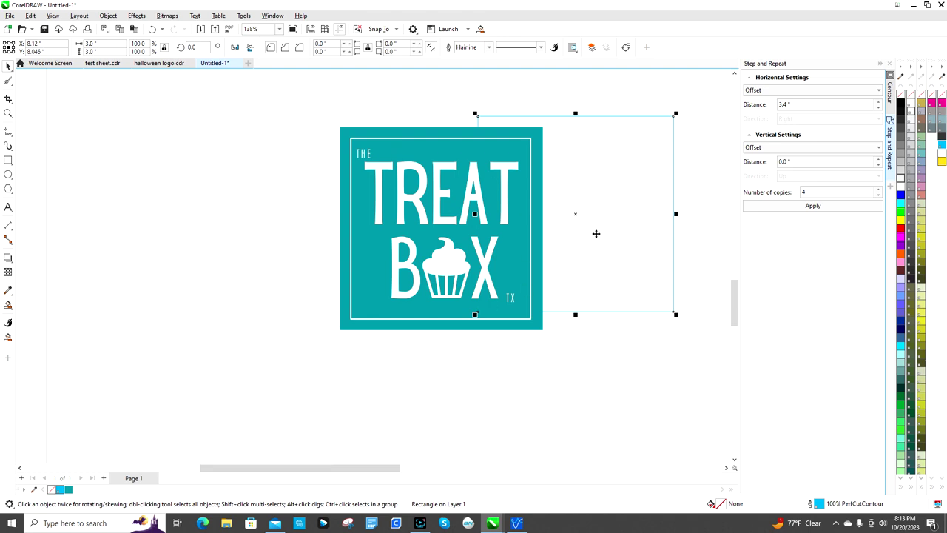
right_click(615, 190)
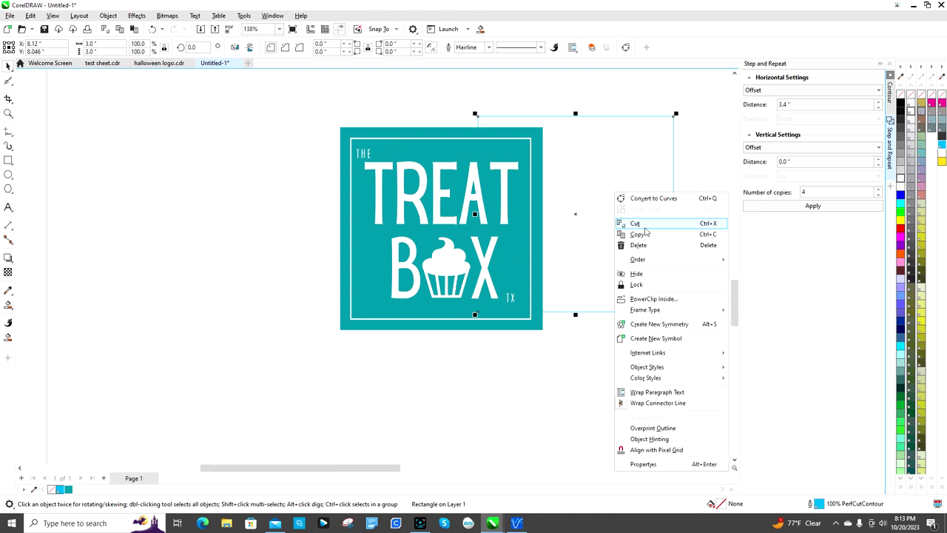
mouse_move(652, 261)
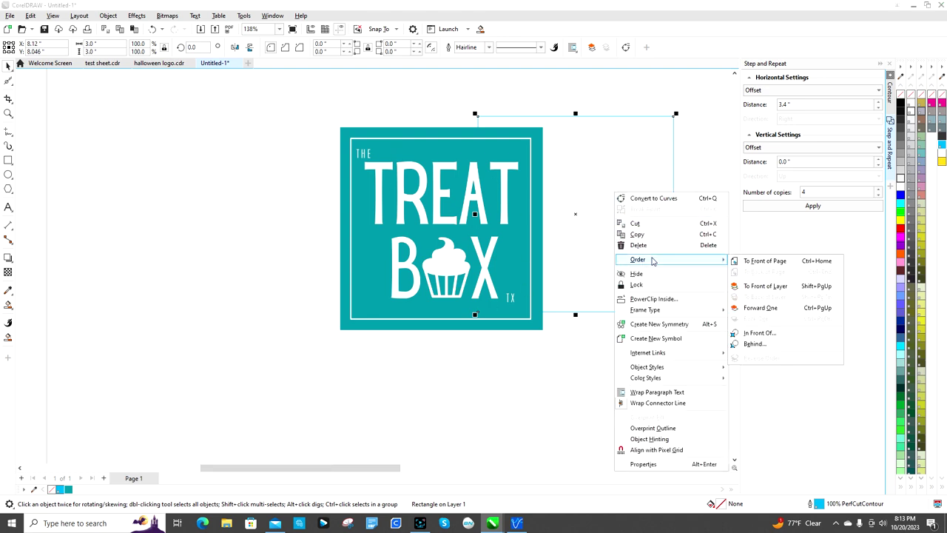
click(773, 262)
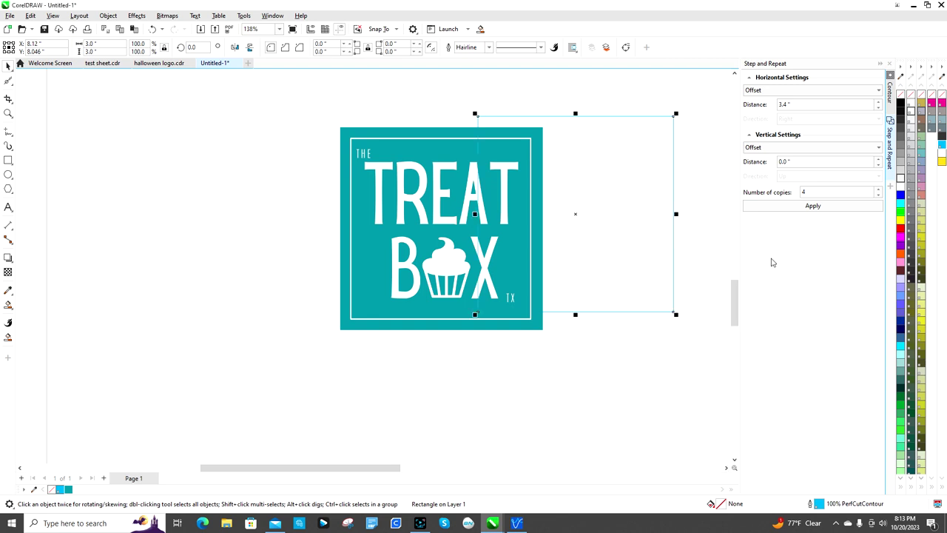
- Centre the cut rectangle on the logo with C and E, and group them
click(542, 389)
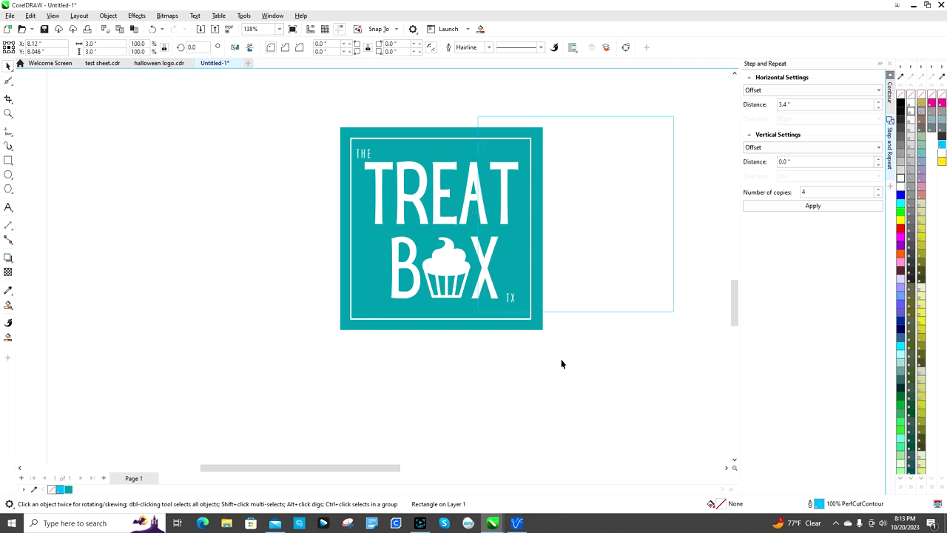
click(571, 312)
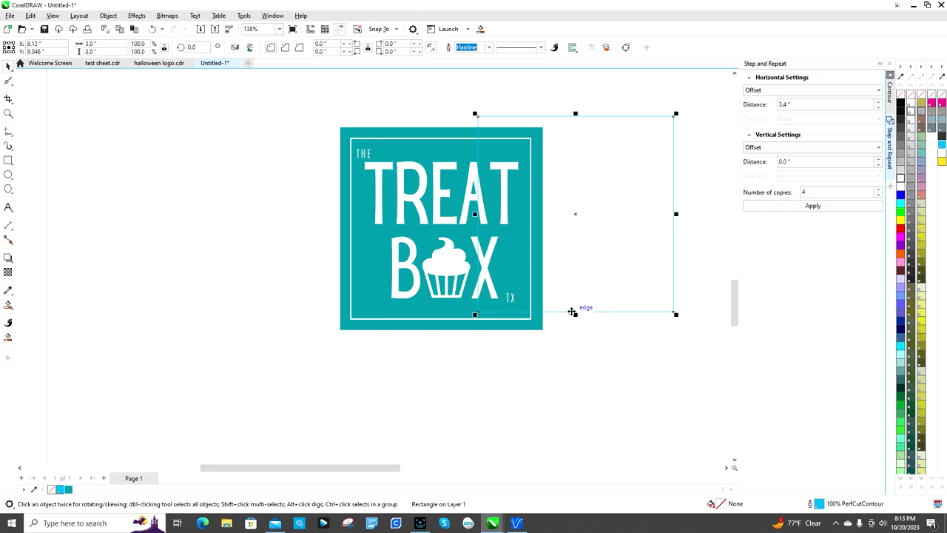
shift+click(365, 271)
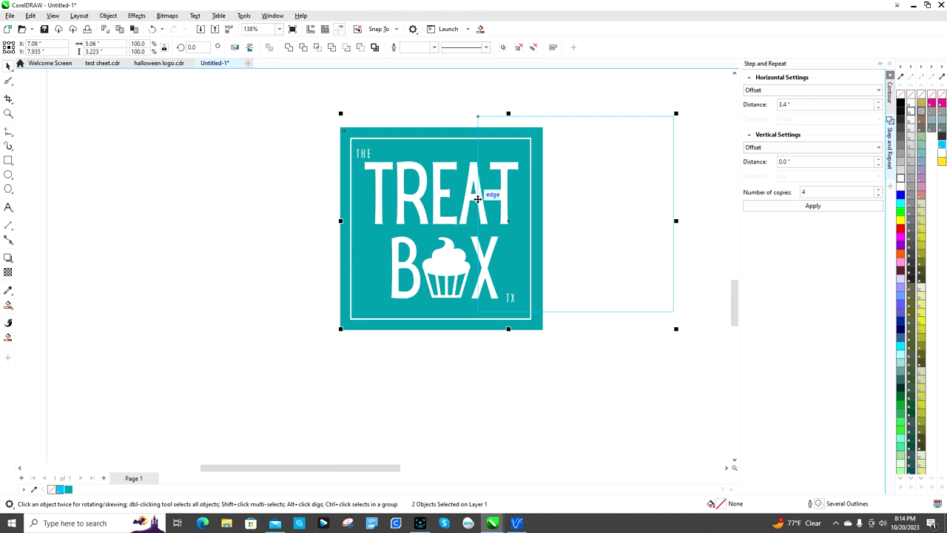
key(c)
key(e)
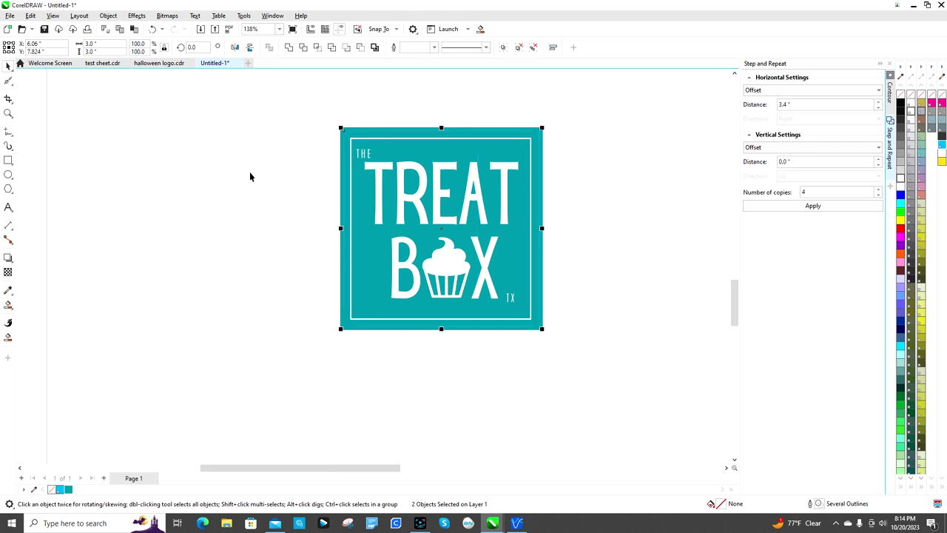
right_click(397, 167)
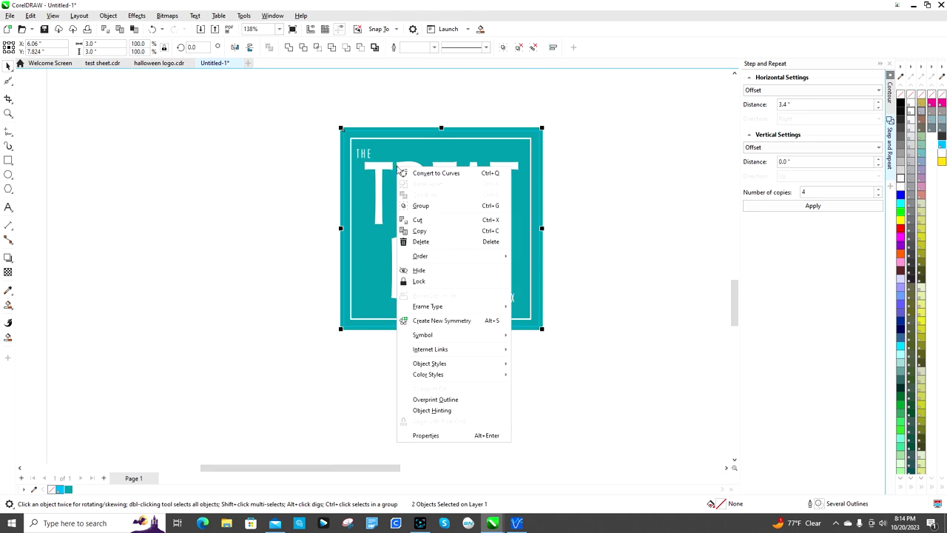
click(434, 205)
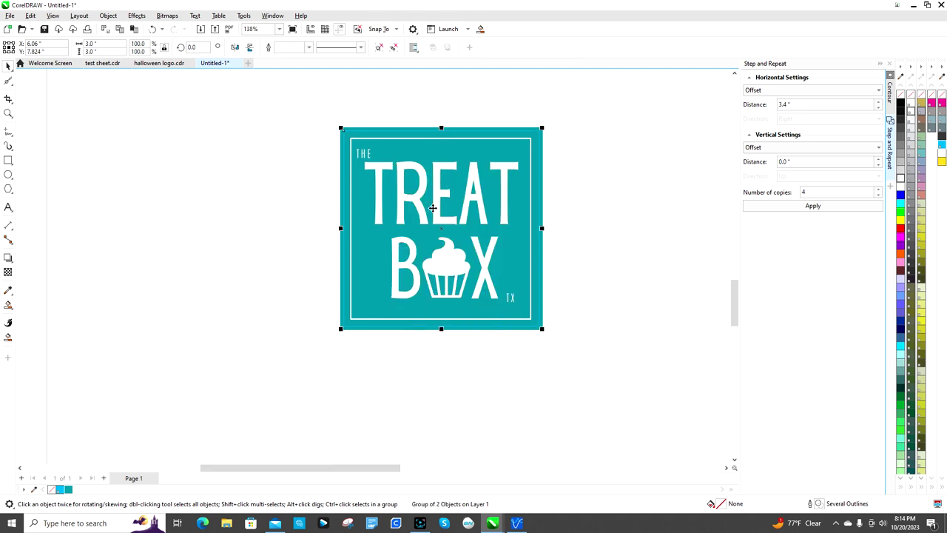
click(582, 181)
scroll(548, 188, up, 4)
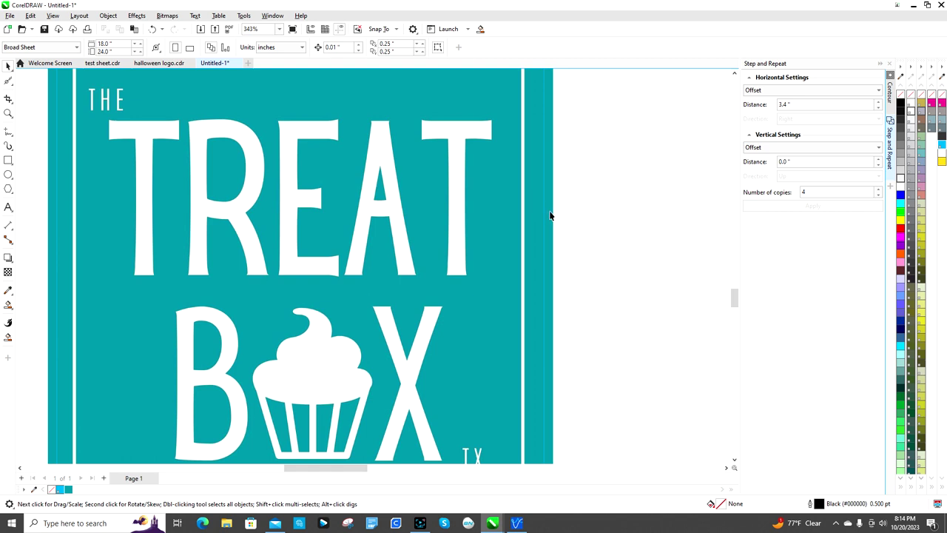
scroll(549, 214, down, 3)
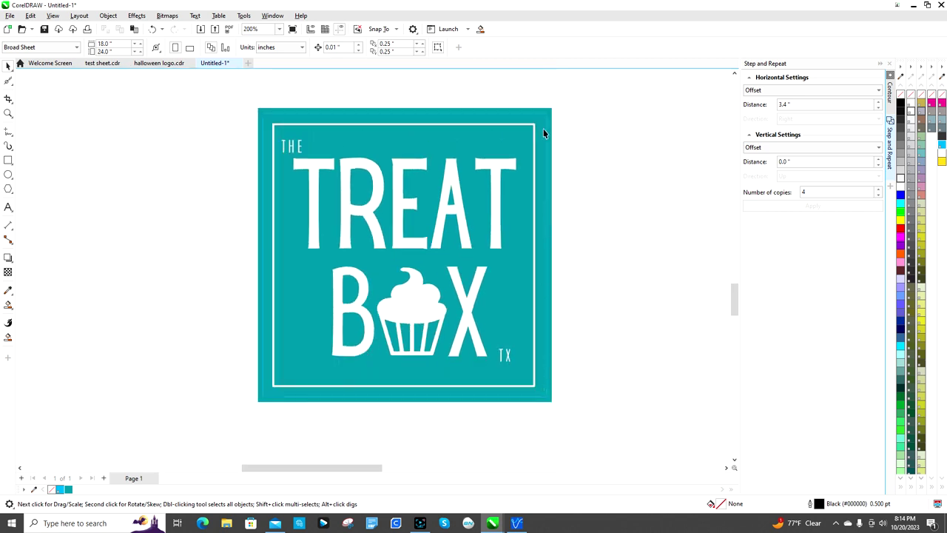
scroll(534, 270, down, 2)
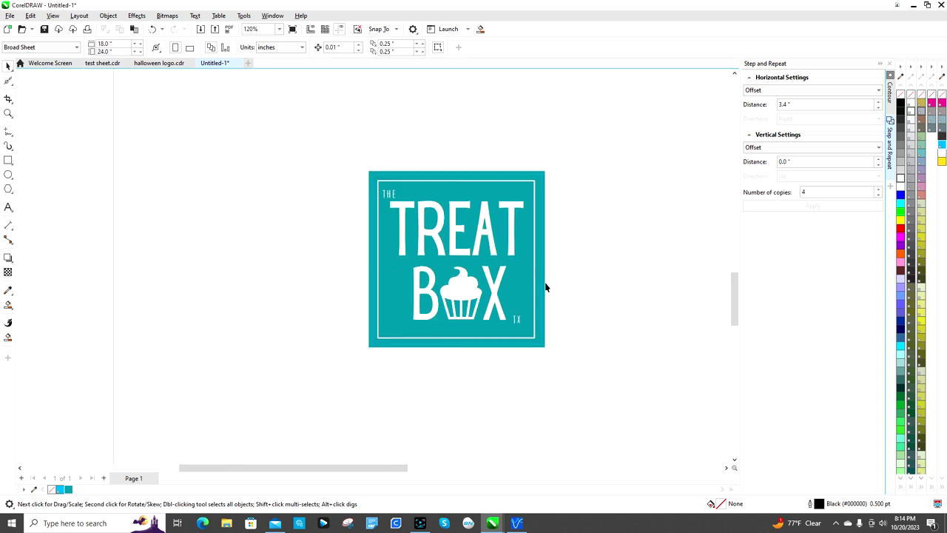
scroll(545, 287, down, 2)
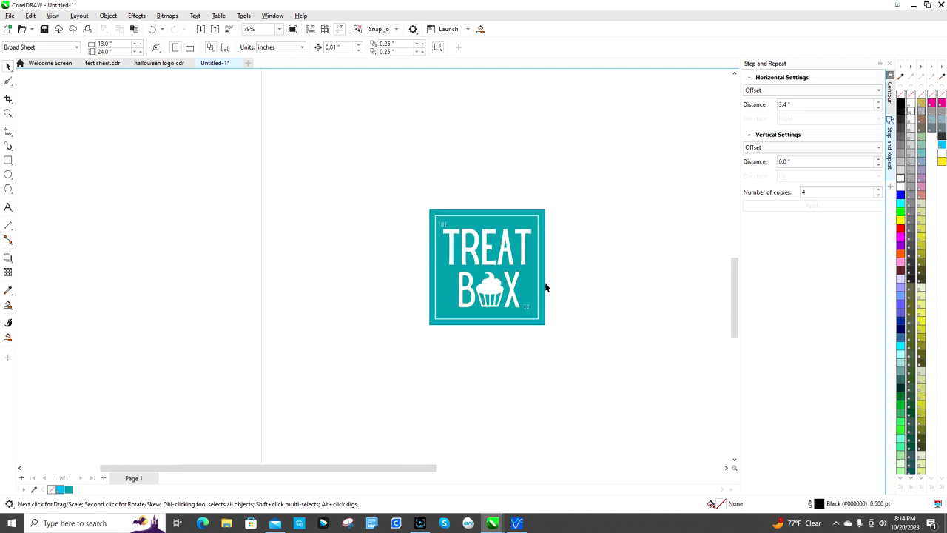
scroll(545, 287, down, 2)
drag(543, 465, 582, 472)
scroll(357, 97, down, 2)
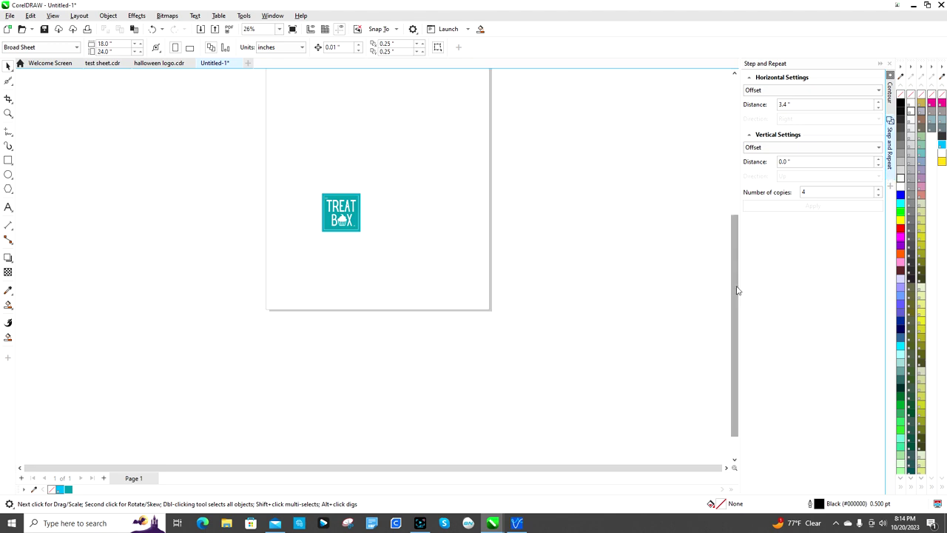
drag(737, 290, 743, 258)
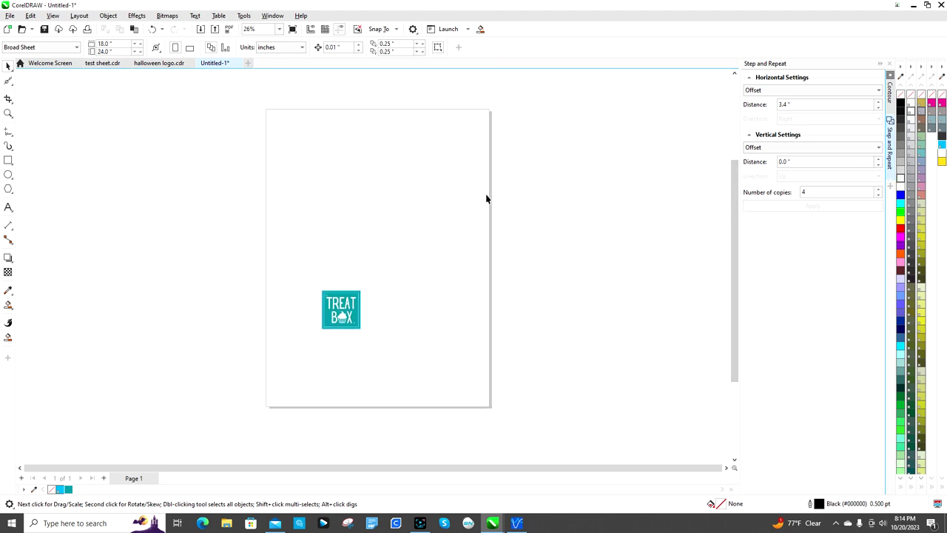